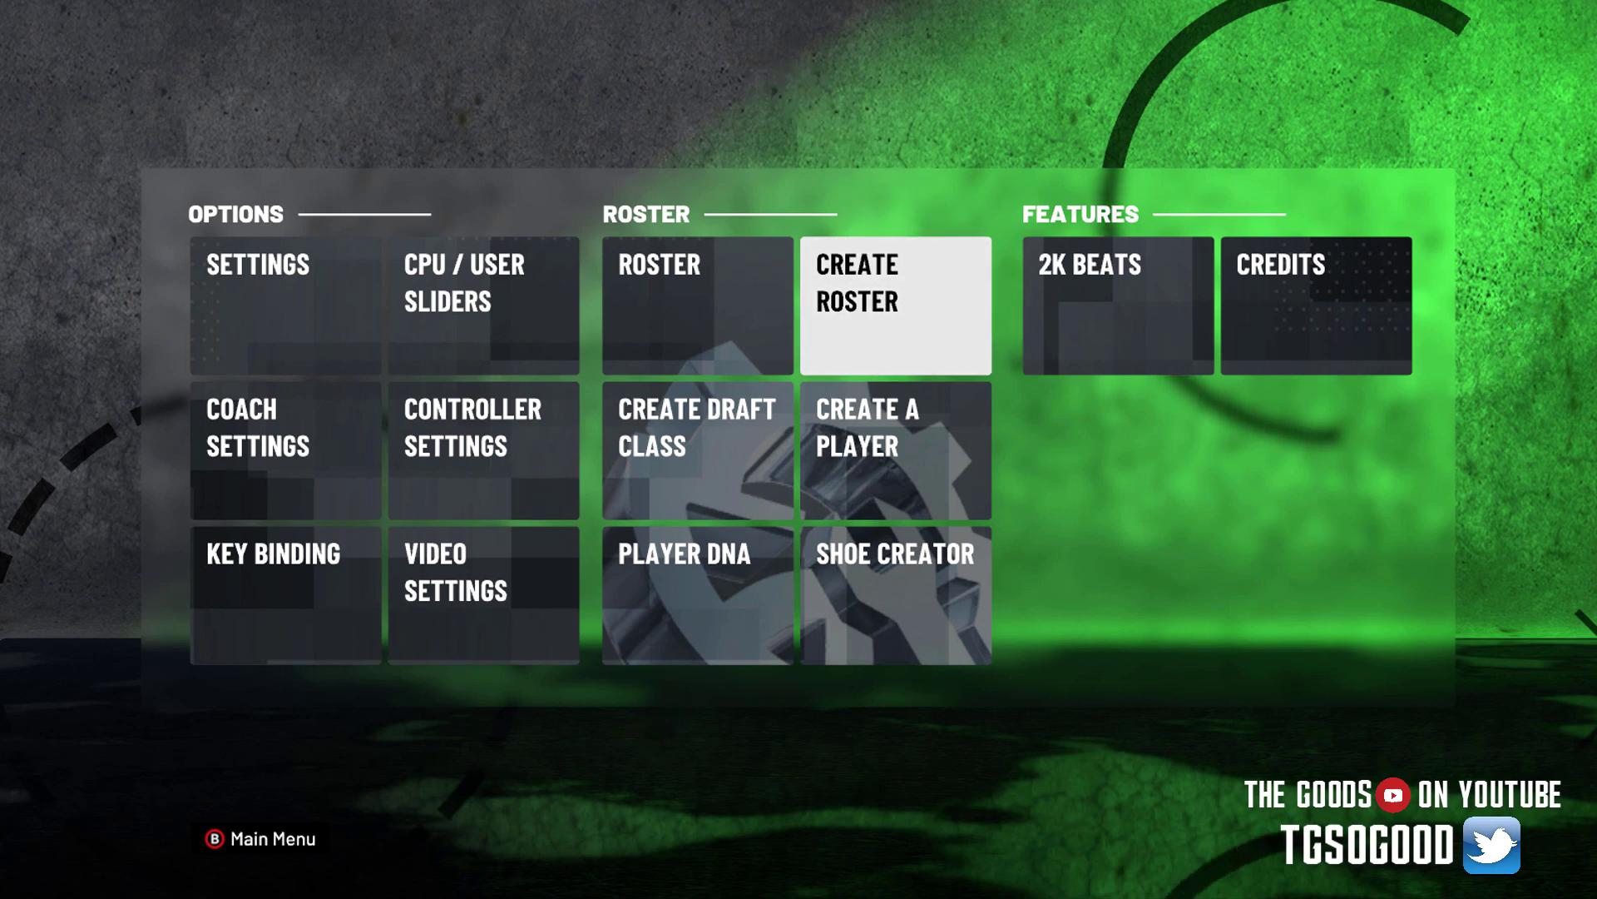
Browse the NBA 2K21 menu options and return the focus to Roster
key("Down")
key("Up")
key("Left")
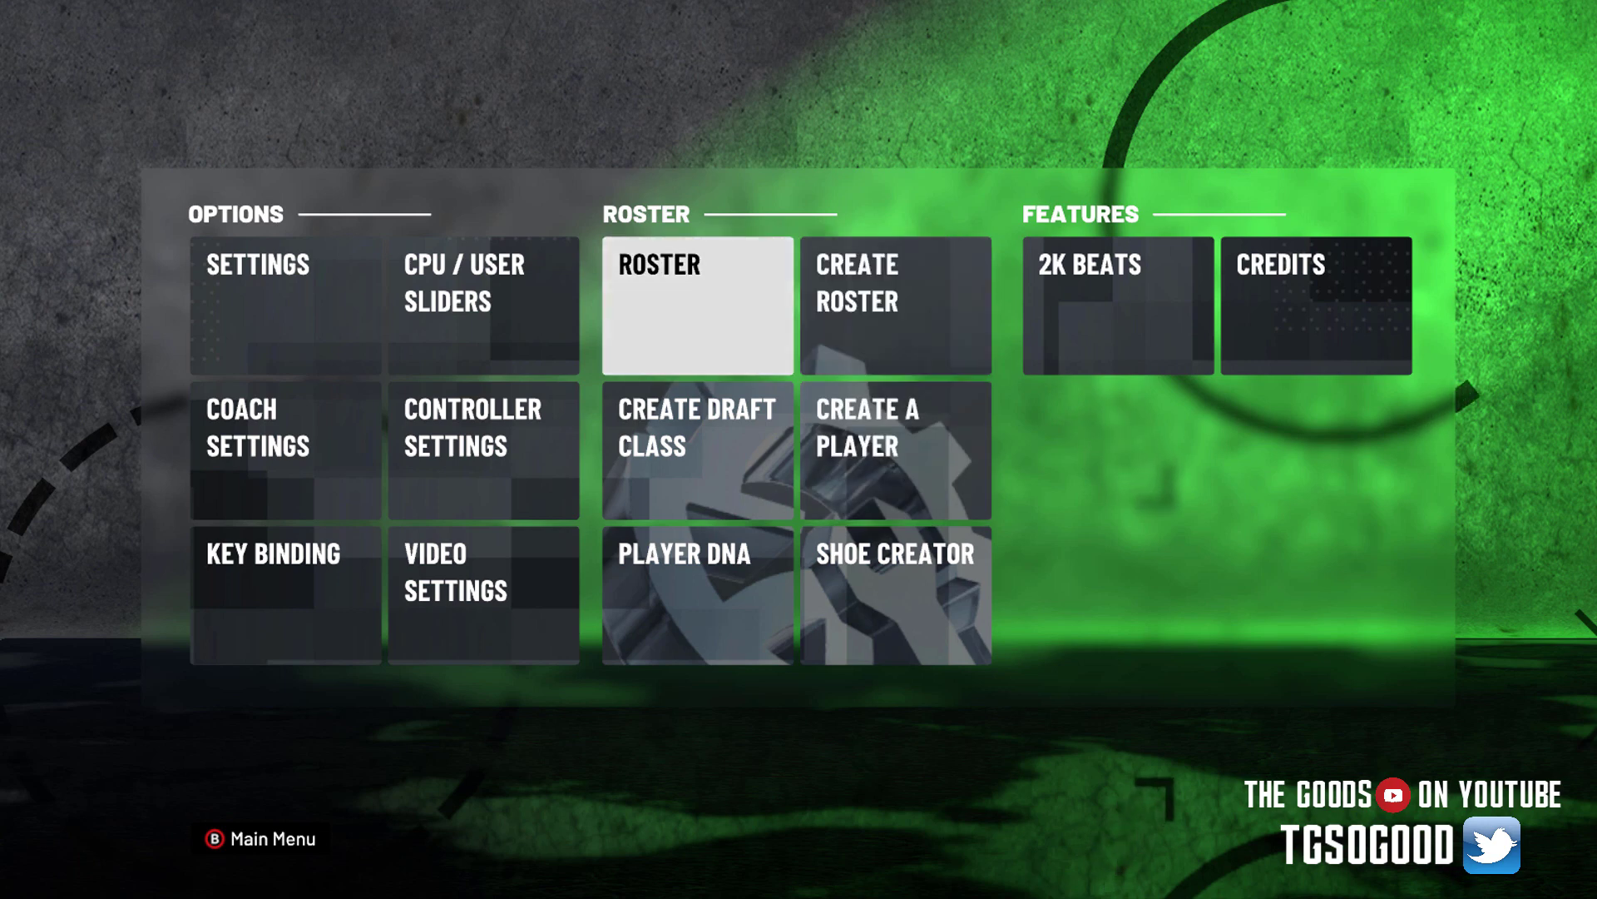
key("Down")
key("Right")
key("Up")
key("Down")
key("Down")
key("Left")
key("Left")
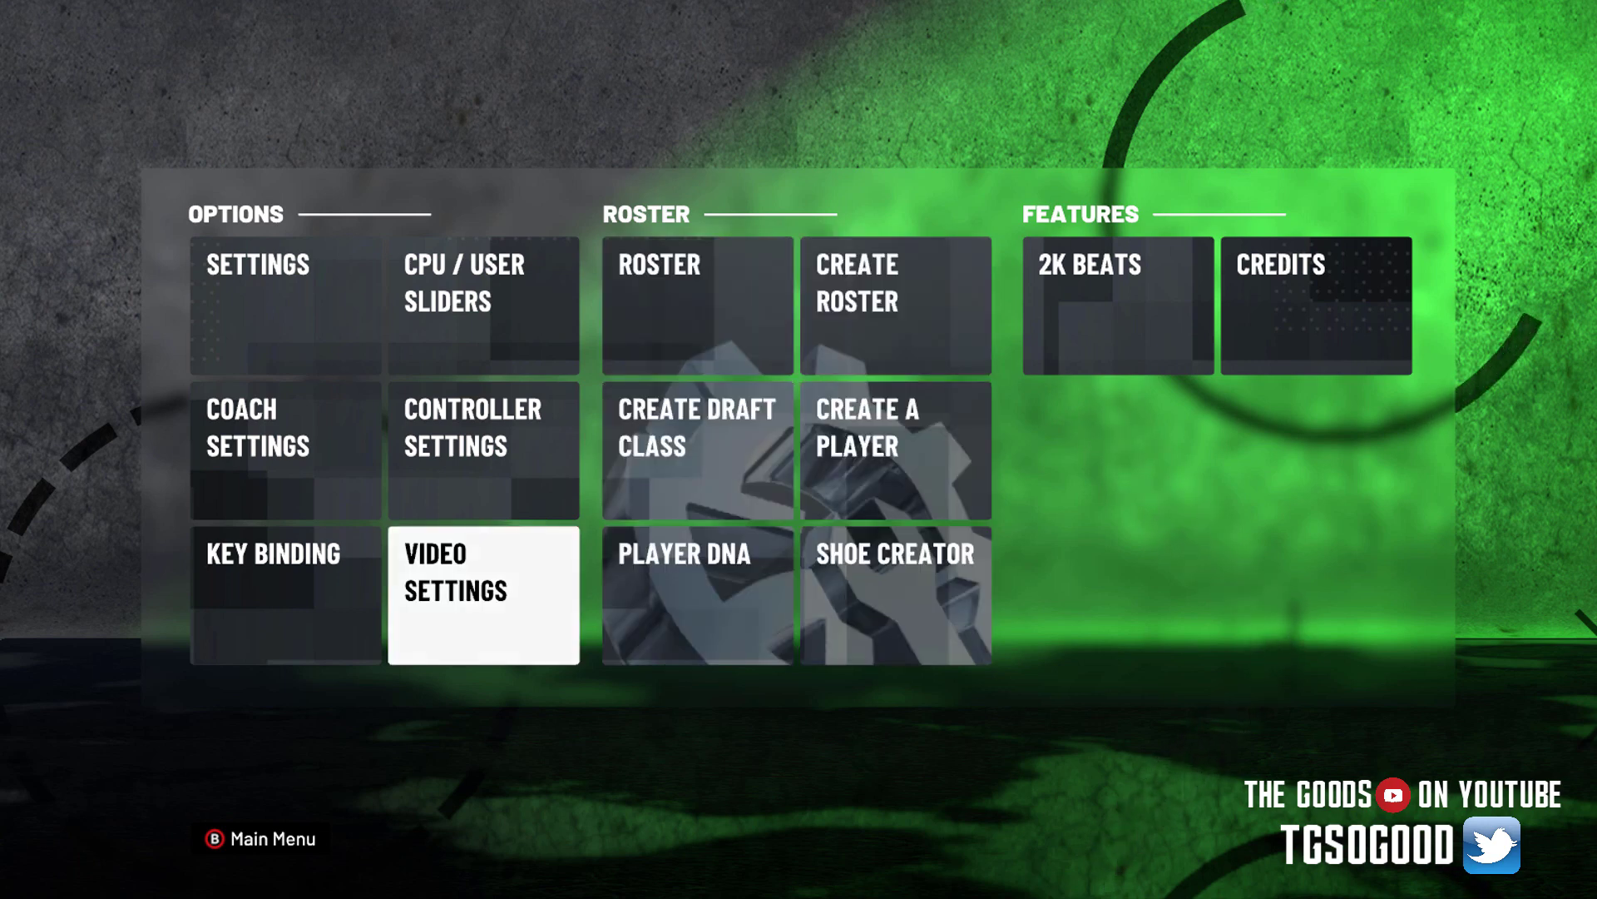
key("Up")
key("Right")
key("Up")
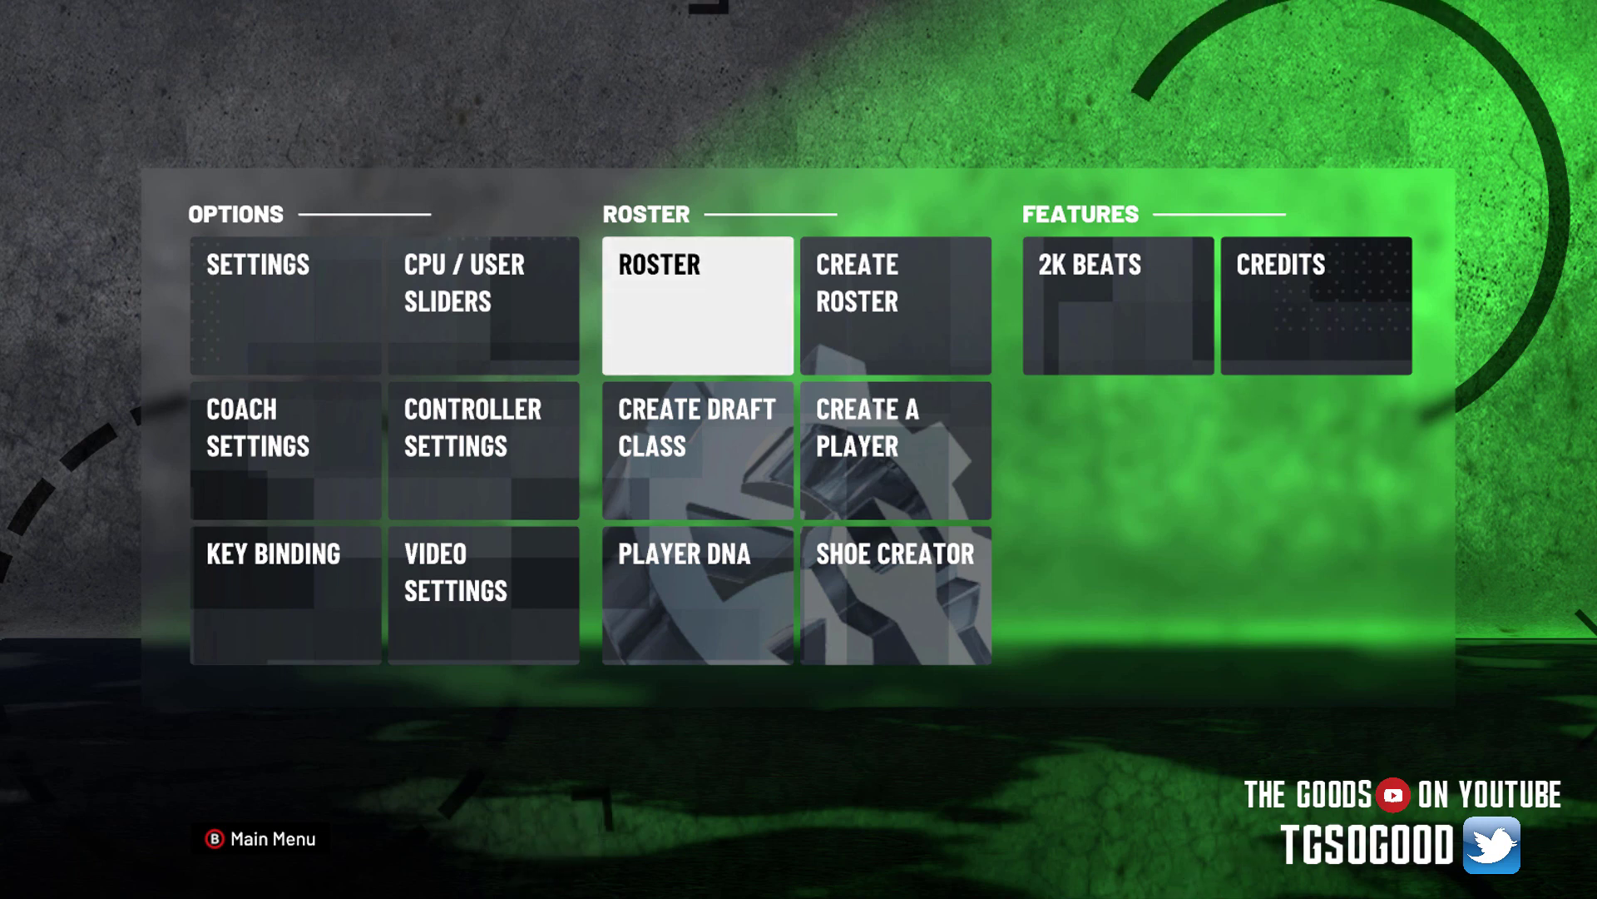
Highlight Create Roster in the game menu and launch NBA2K21 Tools from the desktop
key("Down")
key("Right")
key("Up")
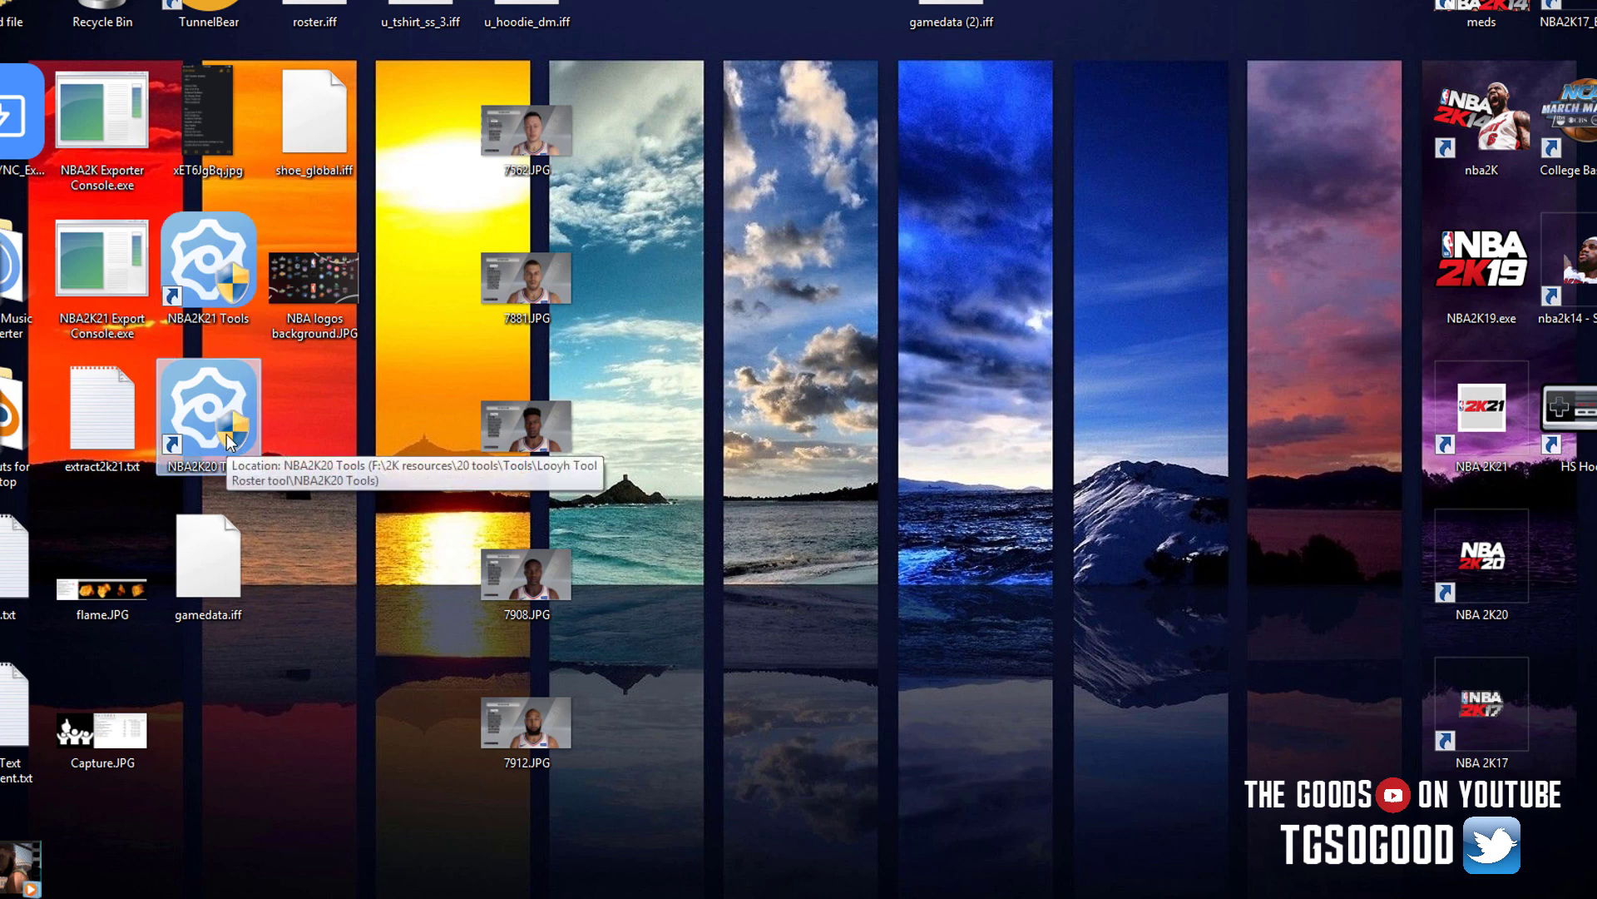
double_click(213, 296)
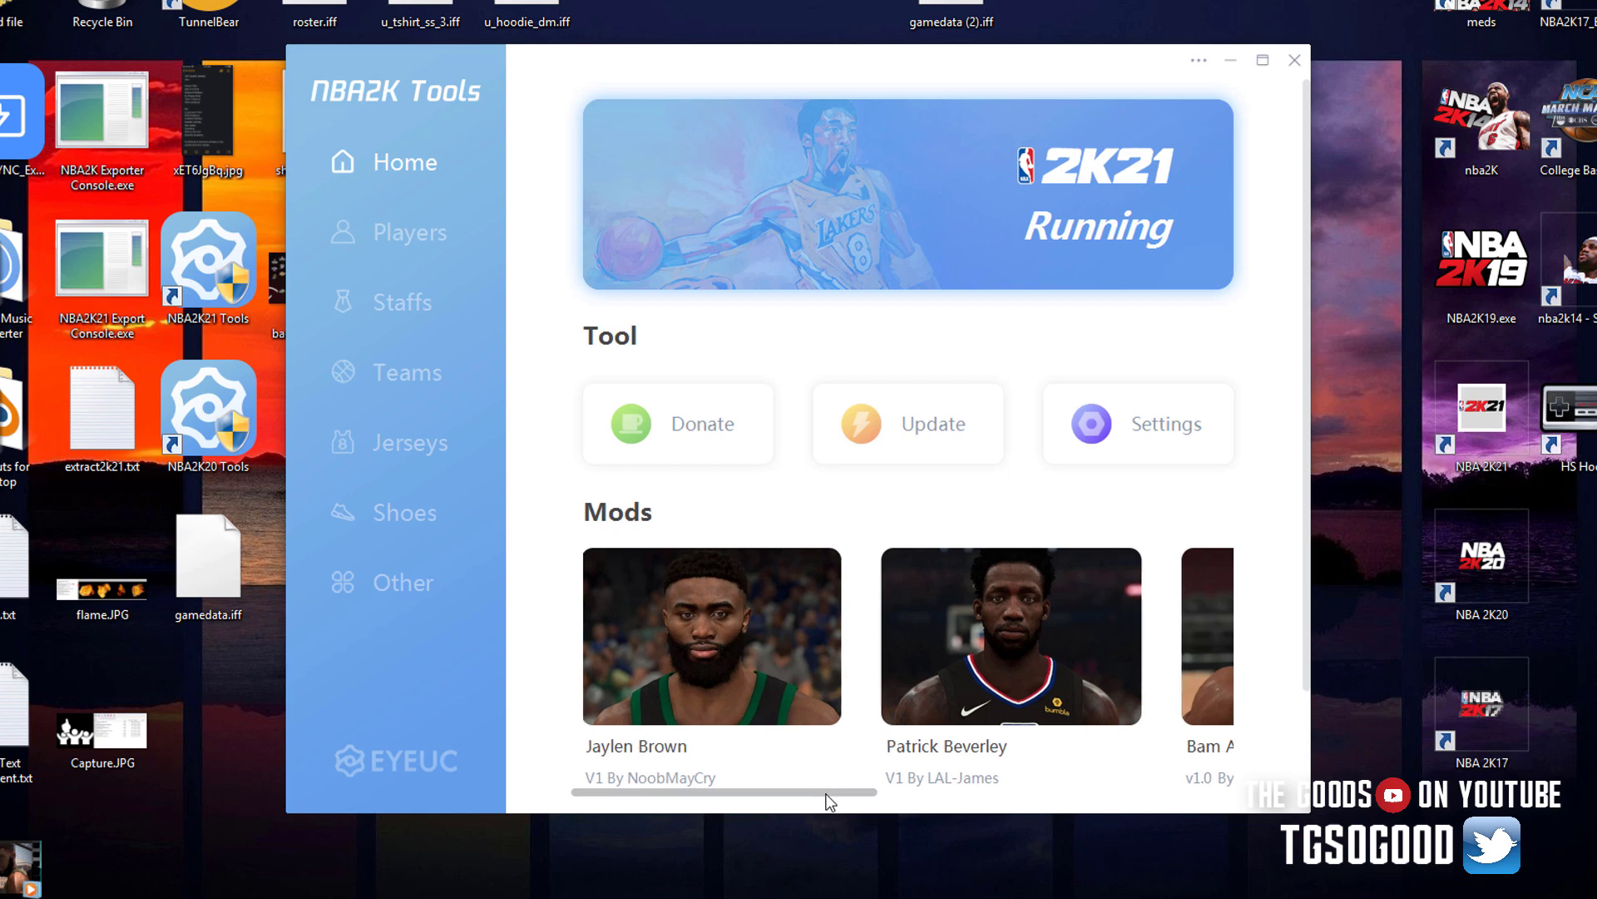
mouse_move(827, 796)
left_mouse_down()
mouse_move(987, 815)
mouse_move(1246, 812)
mouse_move(820, 792)
left_mouse_up()
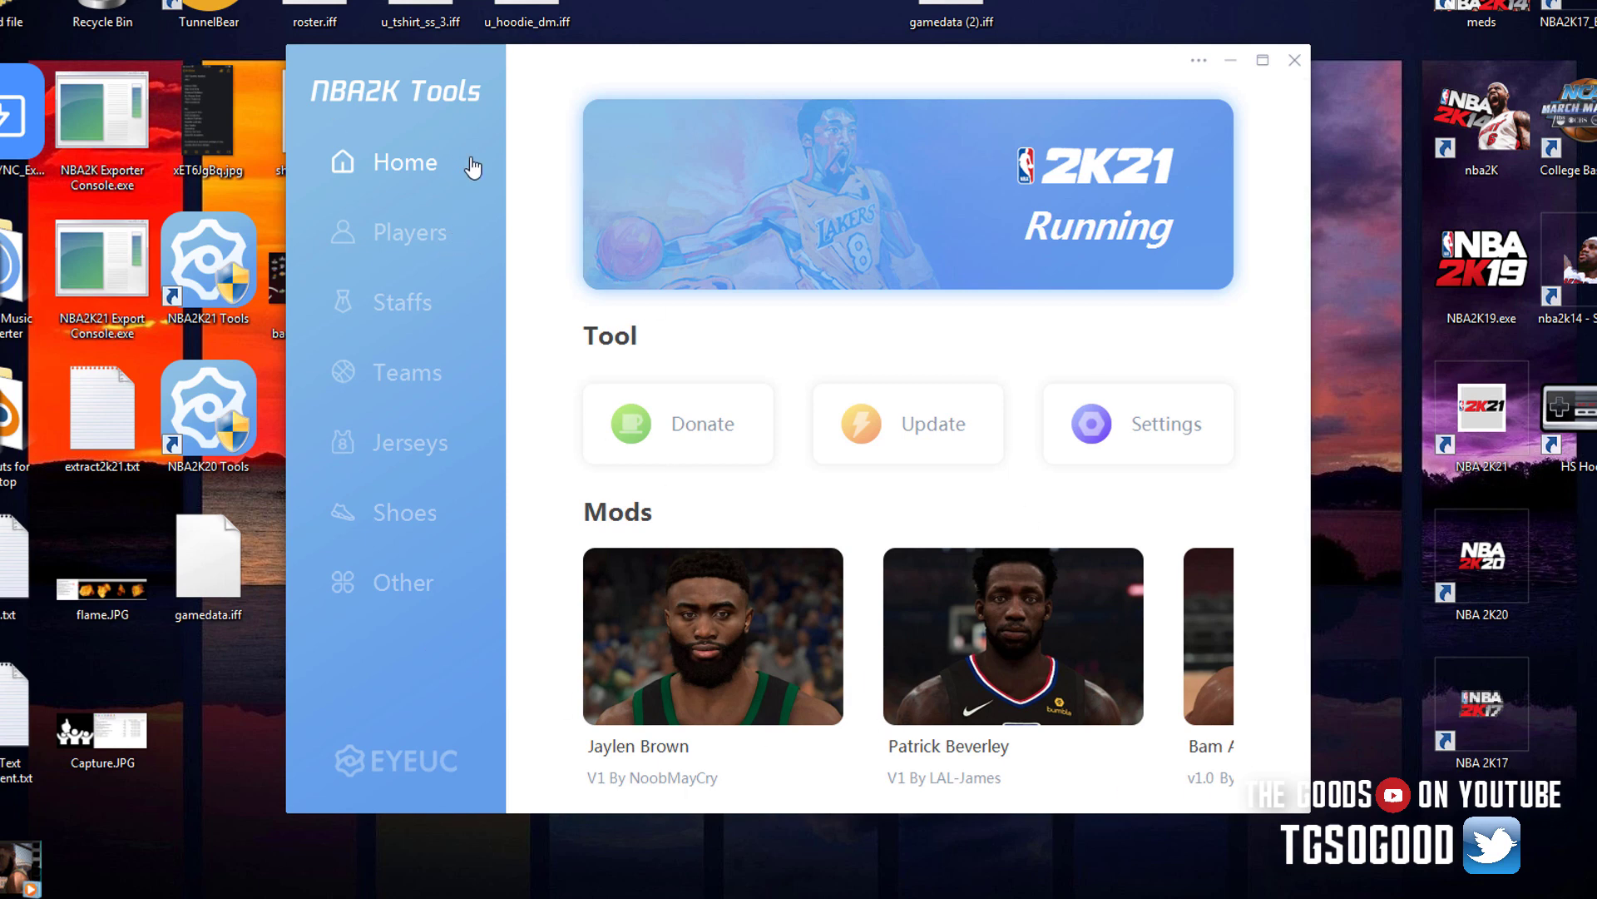
Load the Players list of 3376 players in NBA2K21 Tools and scroll through it
left_click(418, 242)
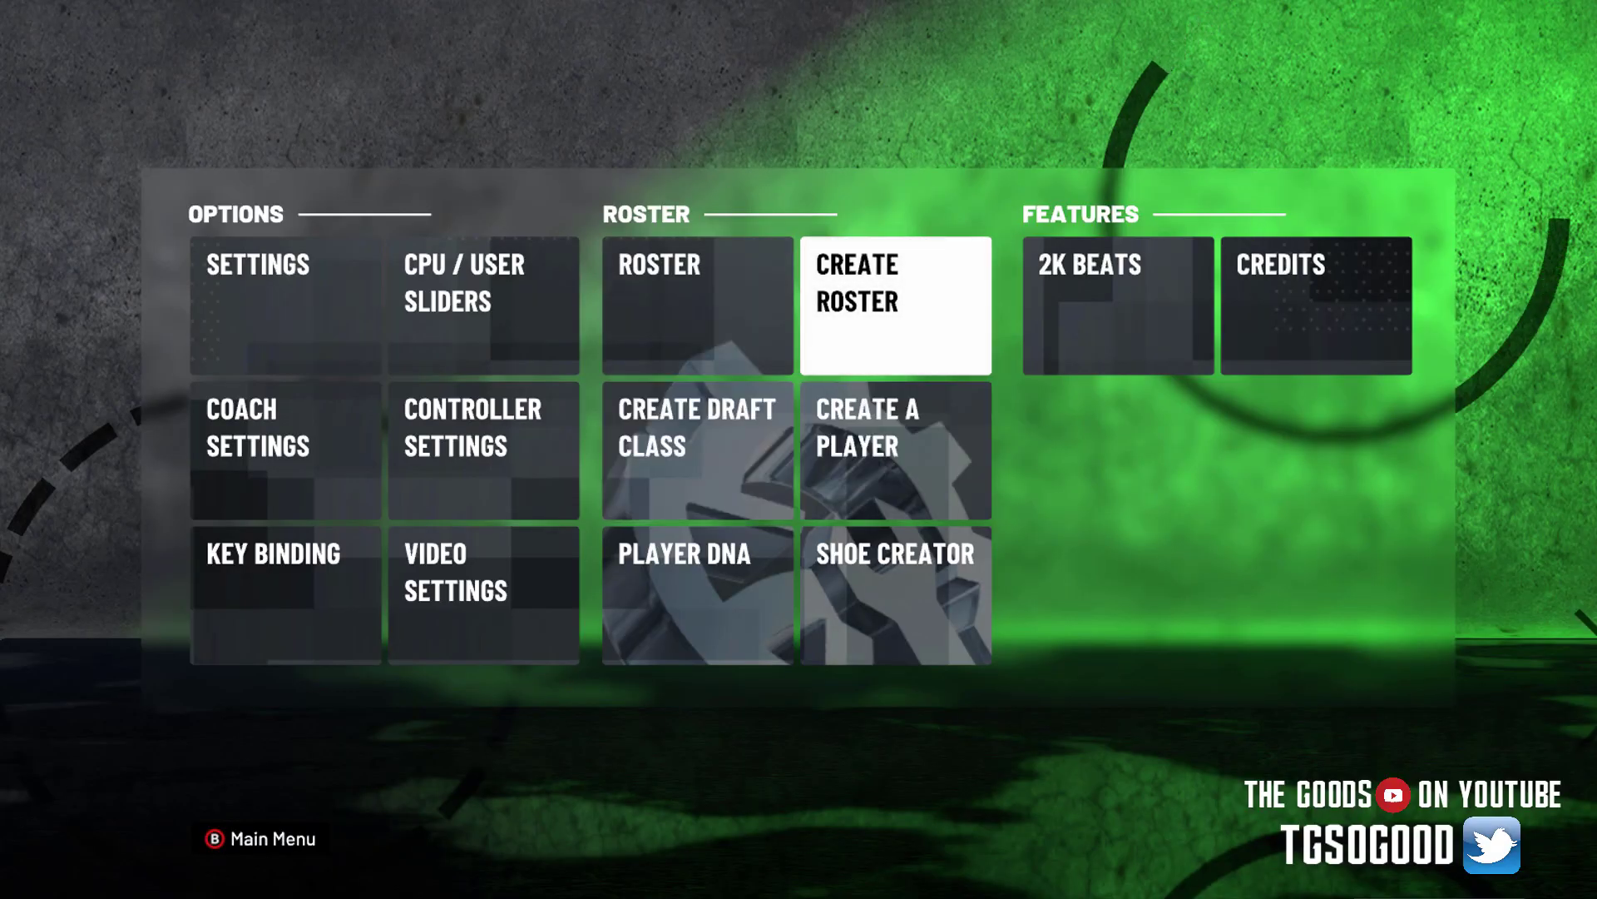
key("alt+Tab")
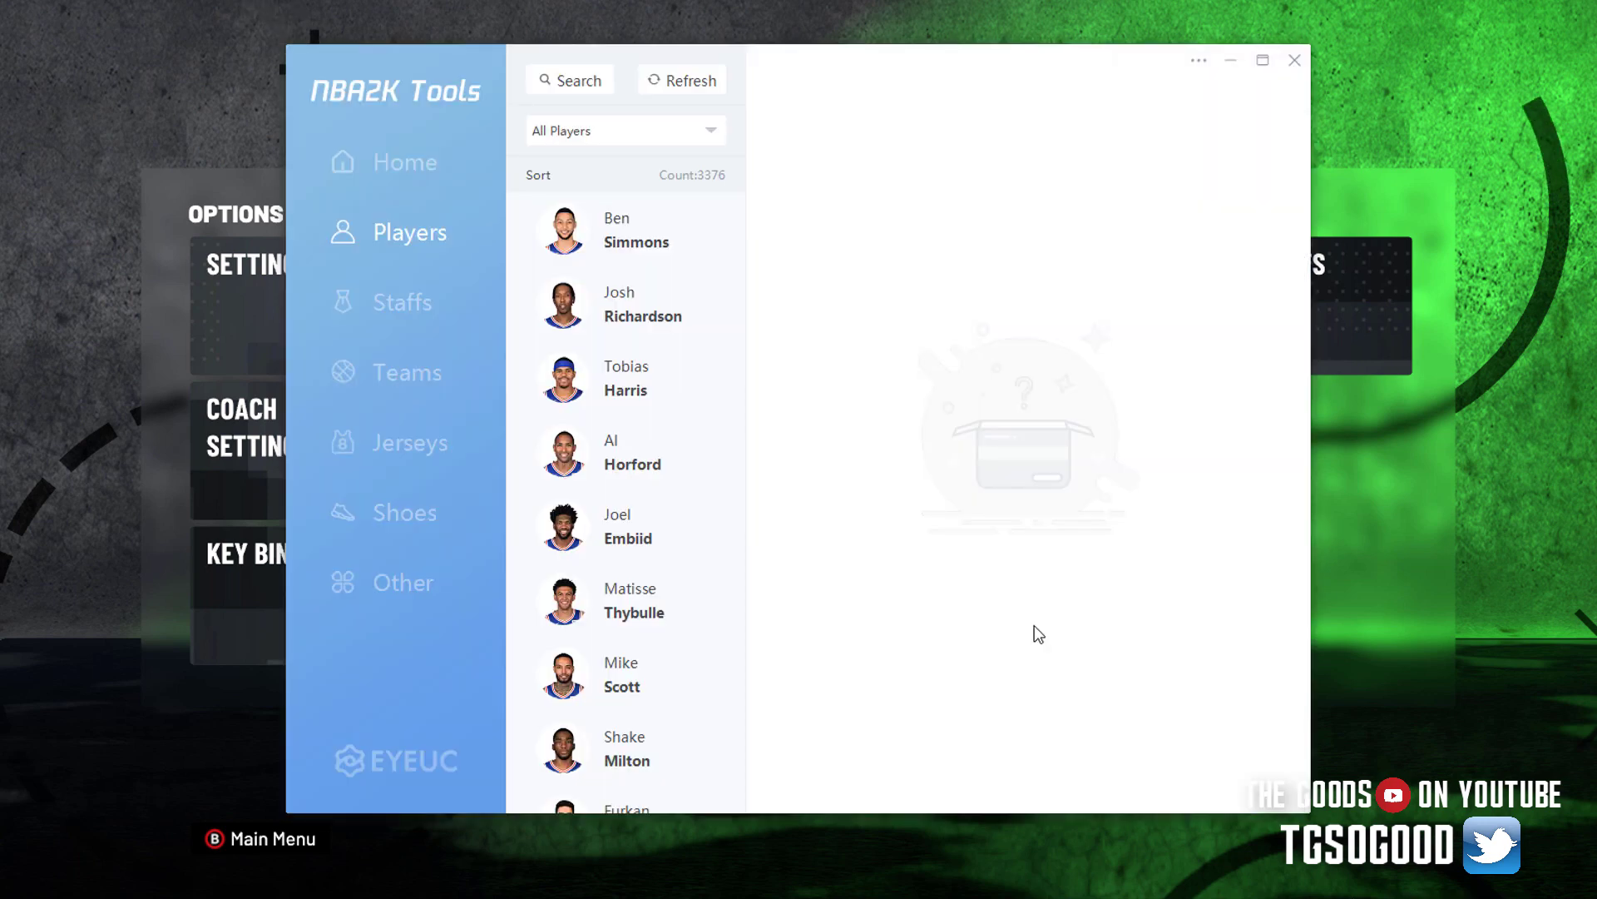
left_click_drag(743, 203, 733, 807)
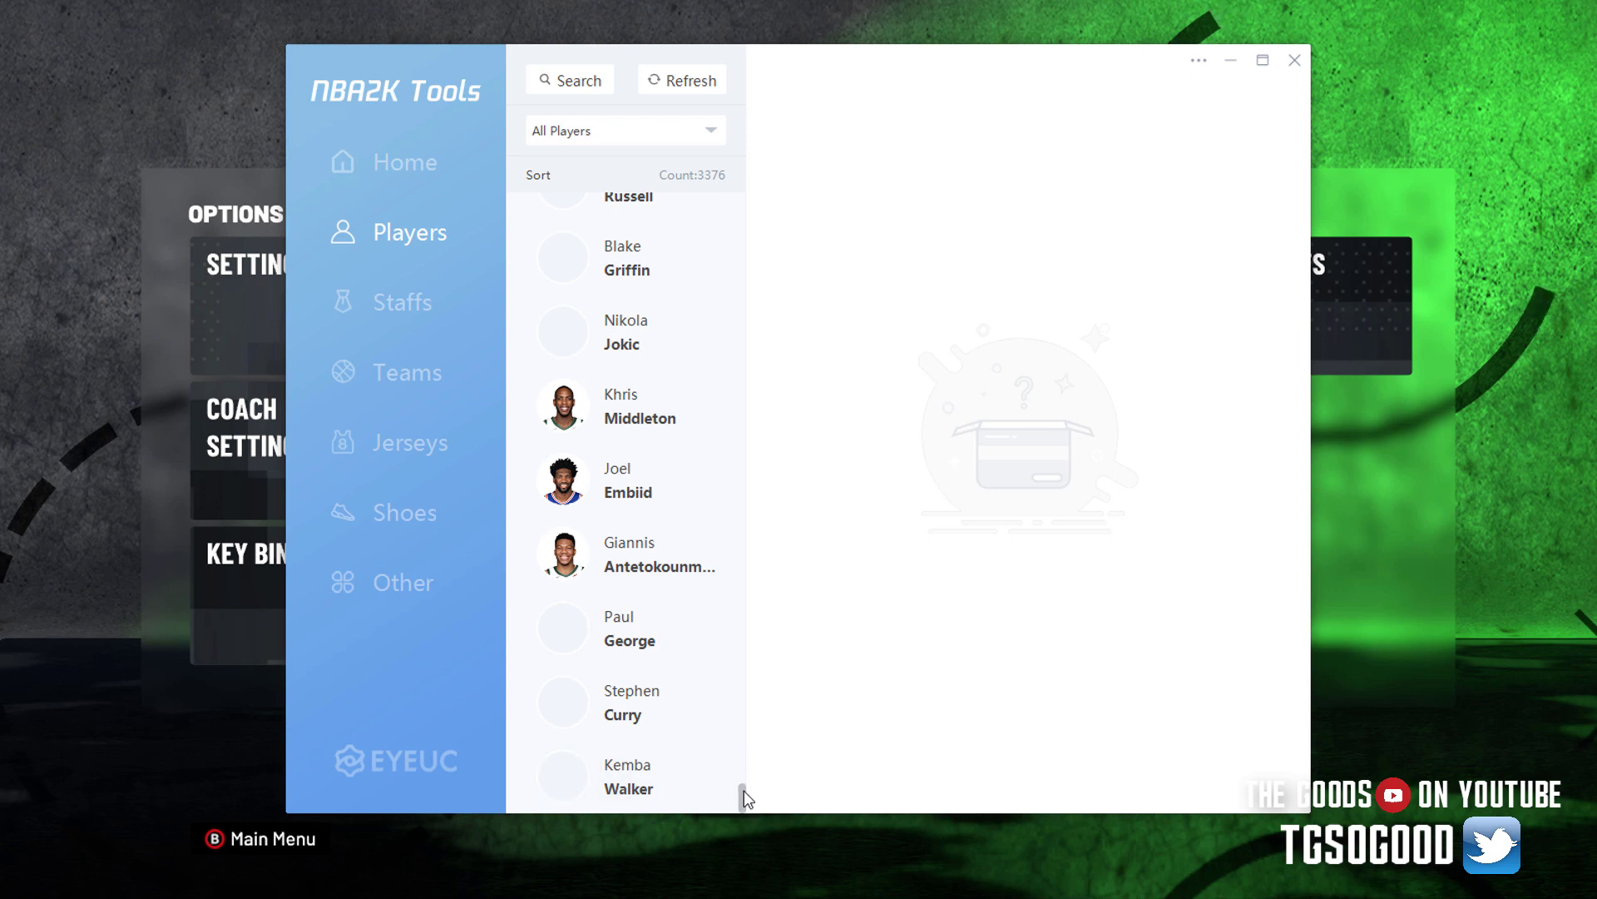
left_click_drag(738, 791, 759, 203)
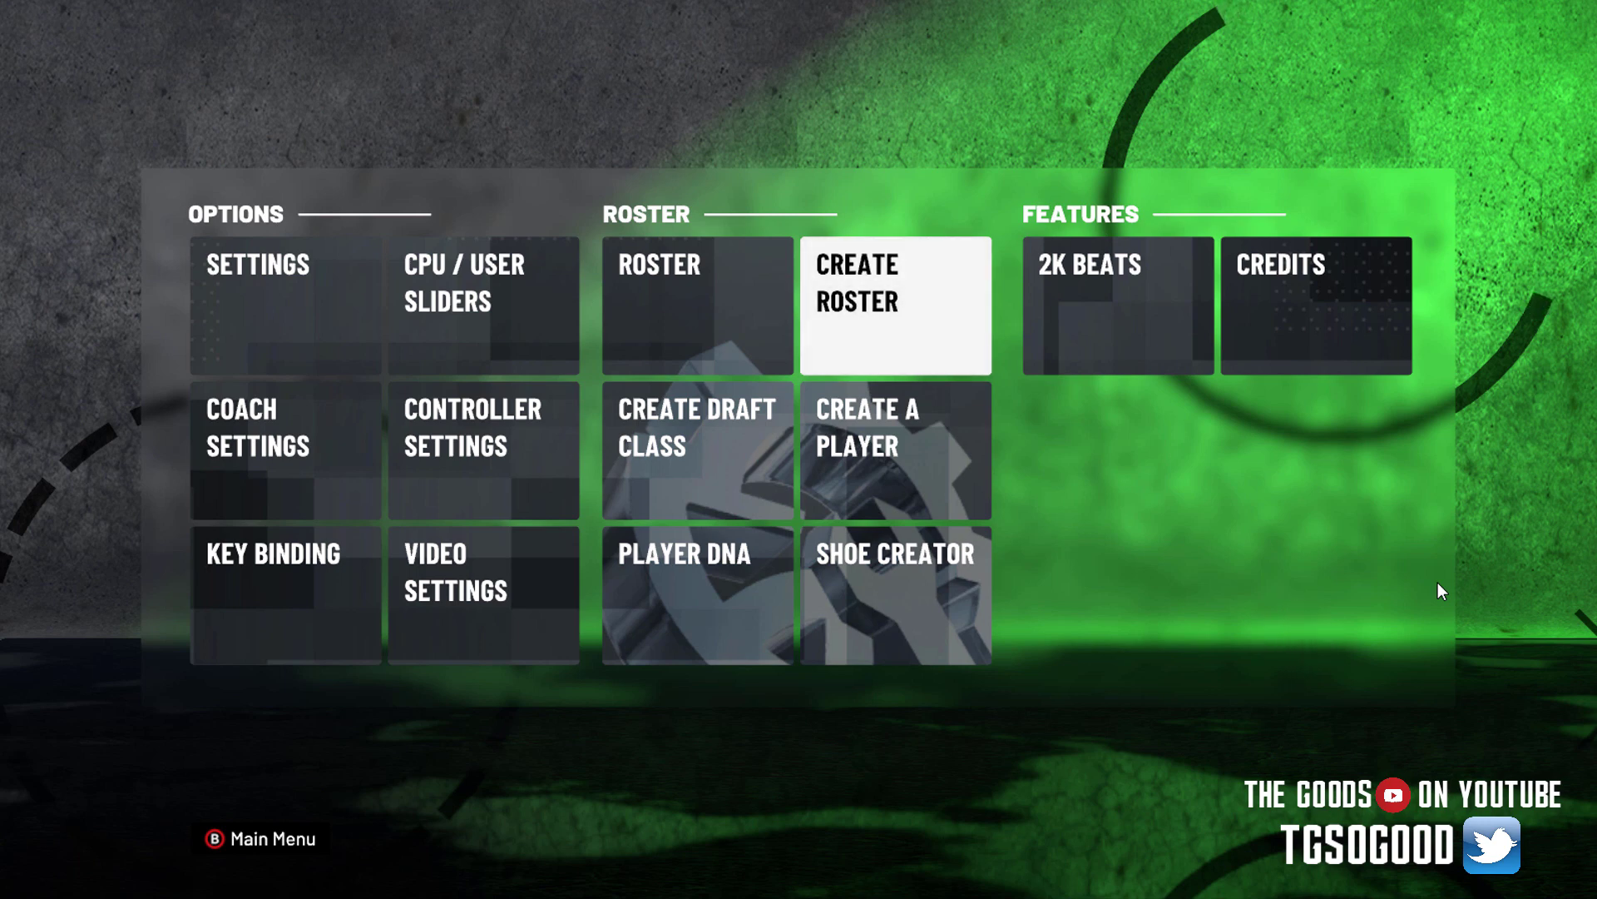
key("Down")
key("Left")
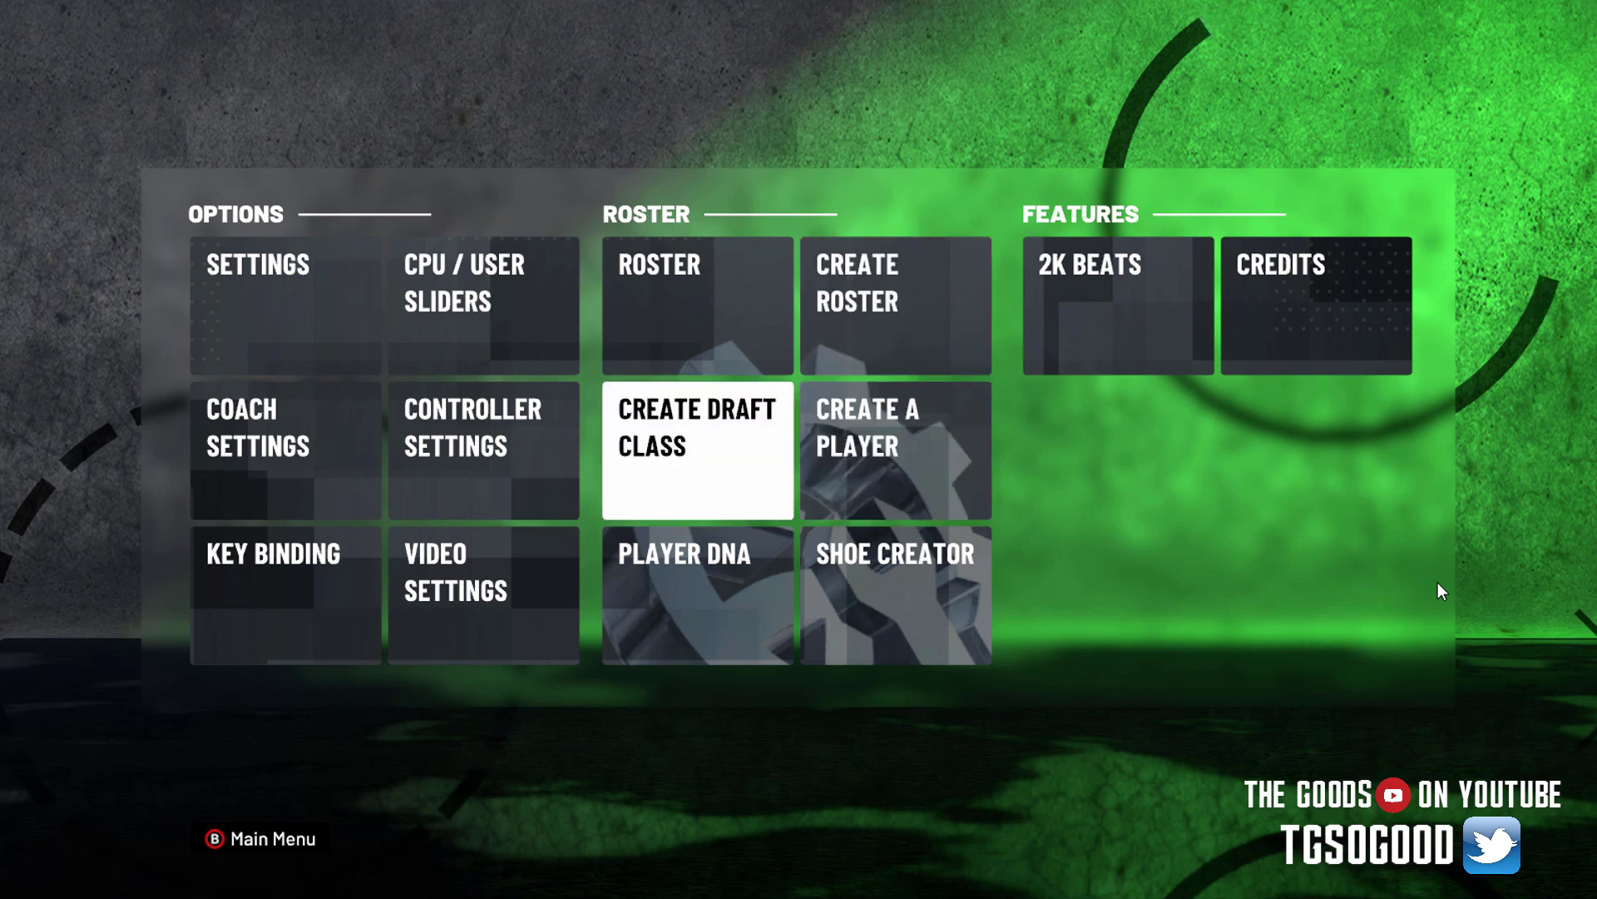
key("Up")
key("Right")
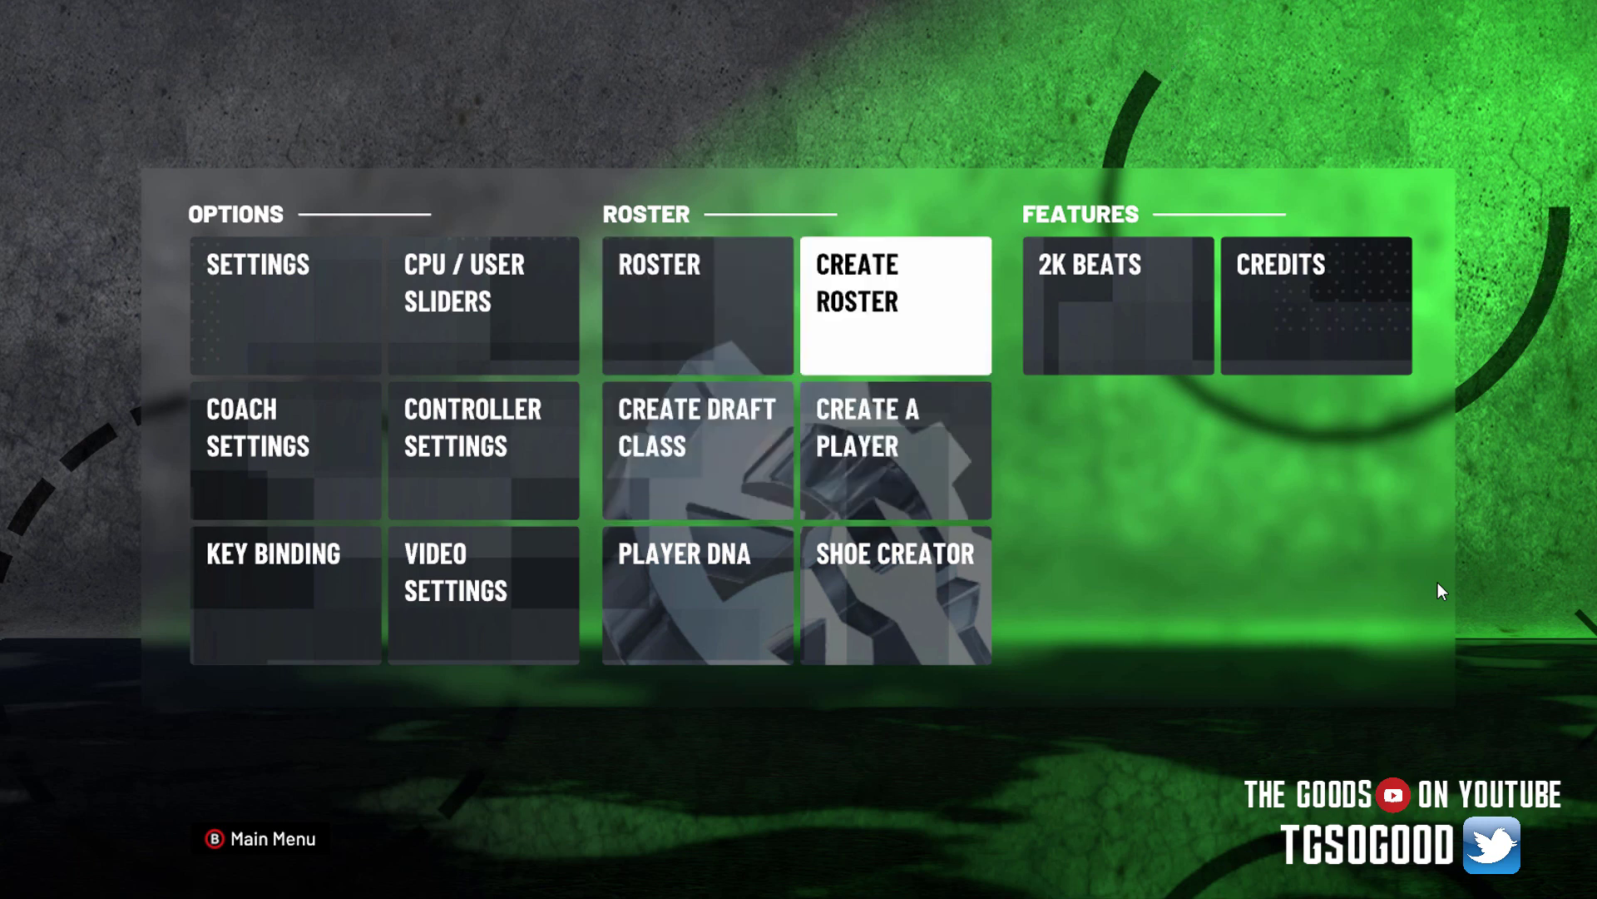
key("Down")
key("Left")
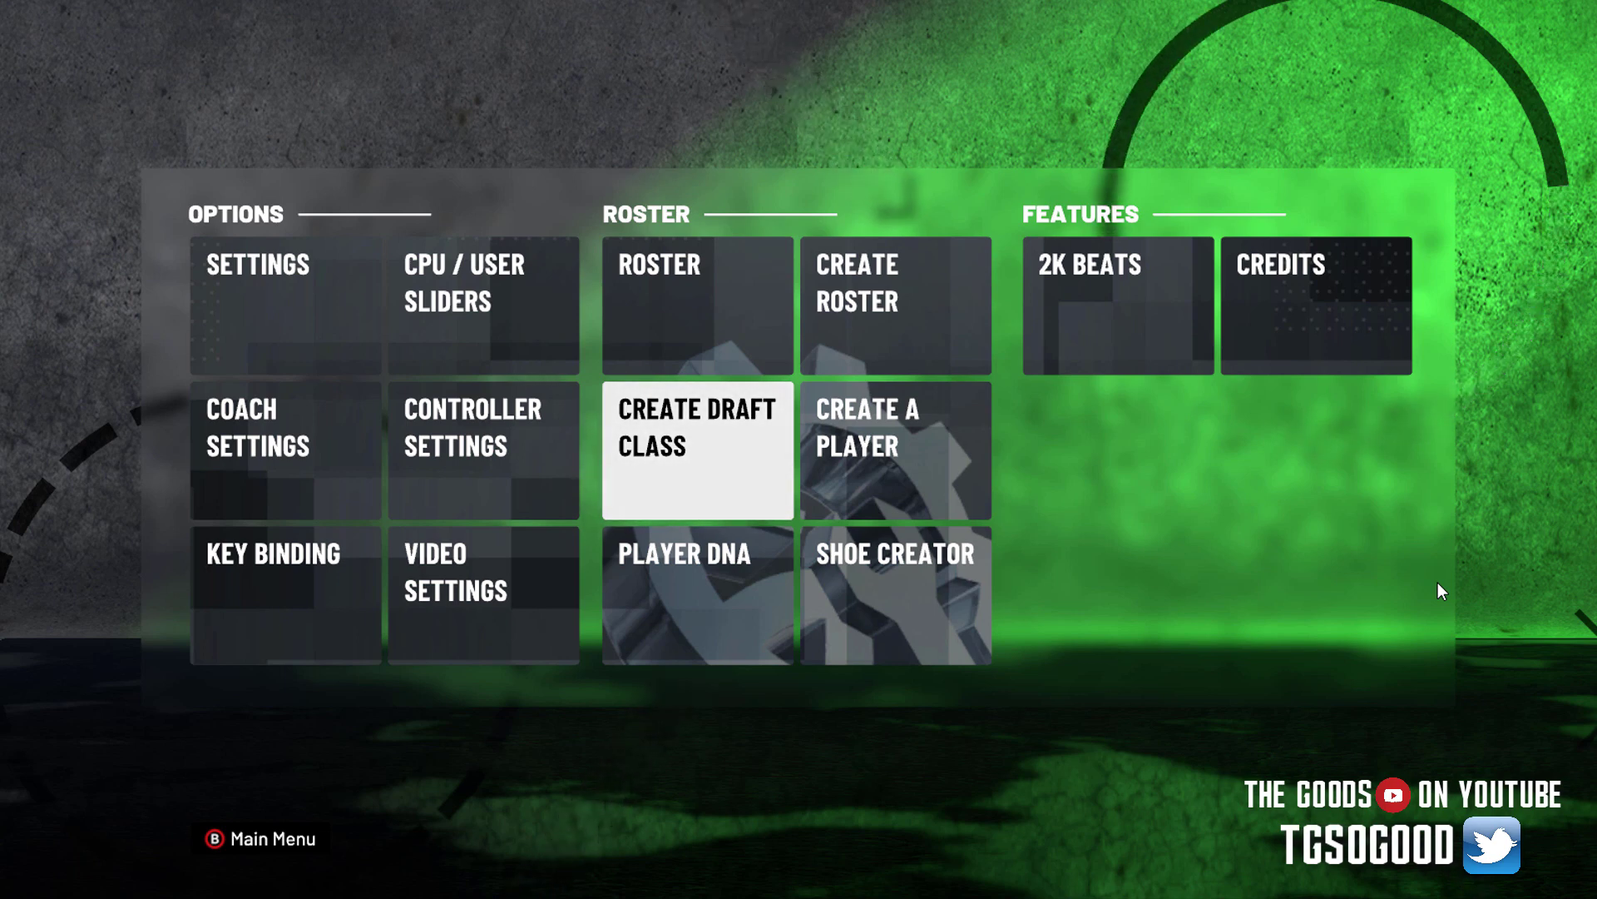
key("Right")
key("Left")
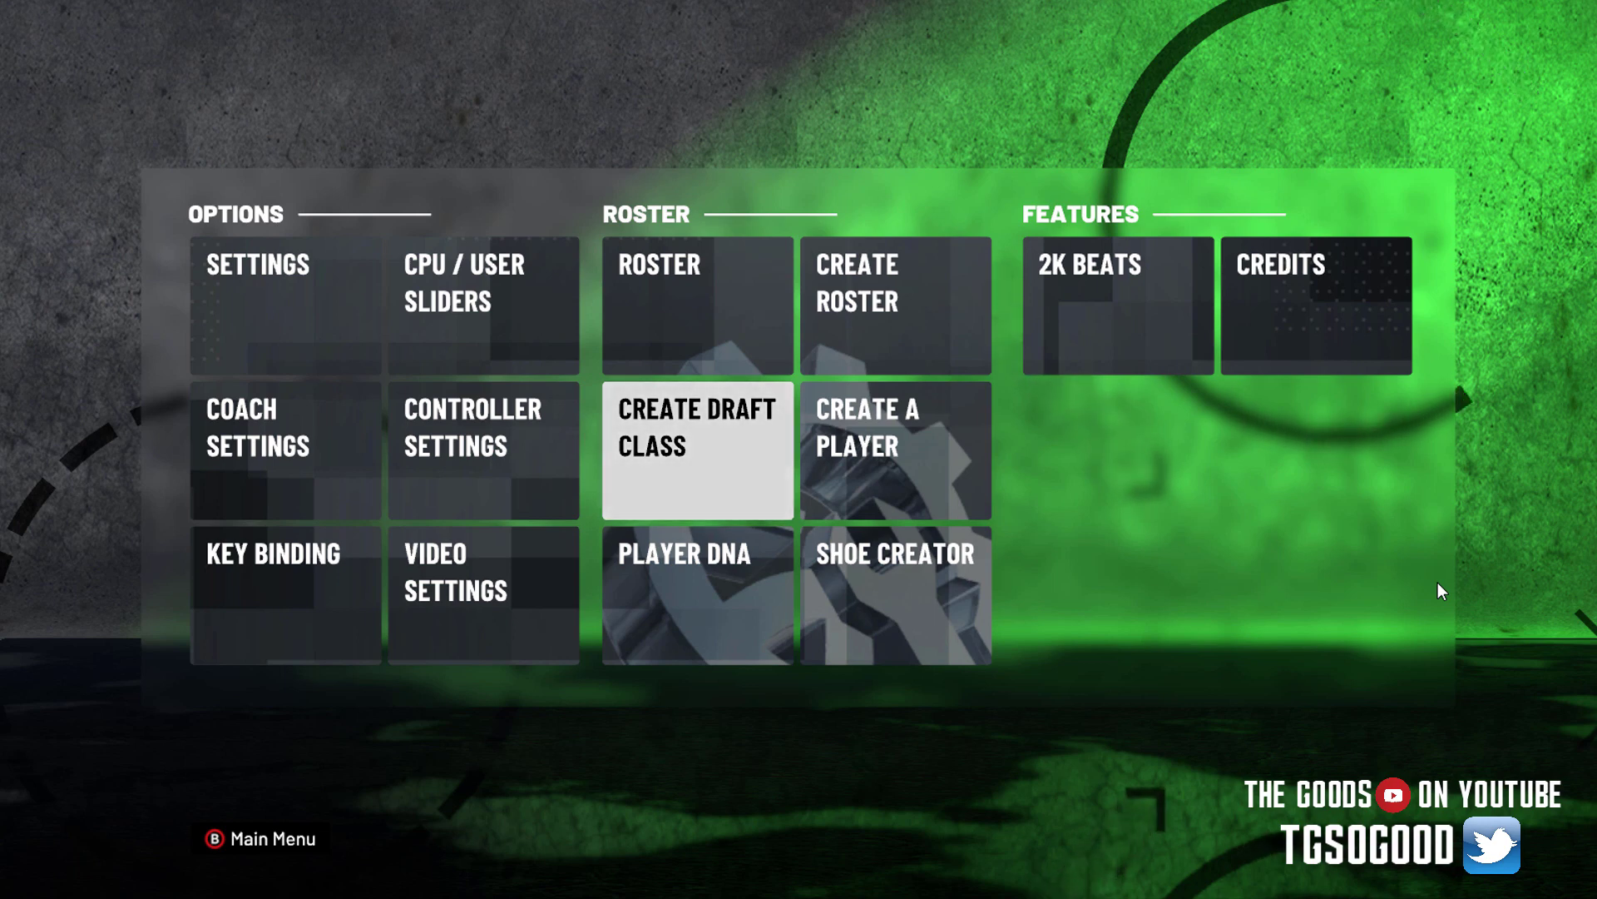
key("Right")
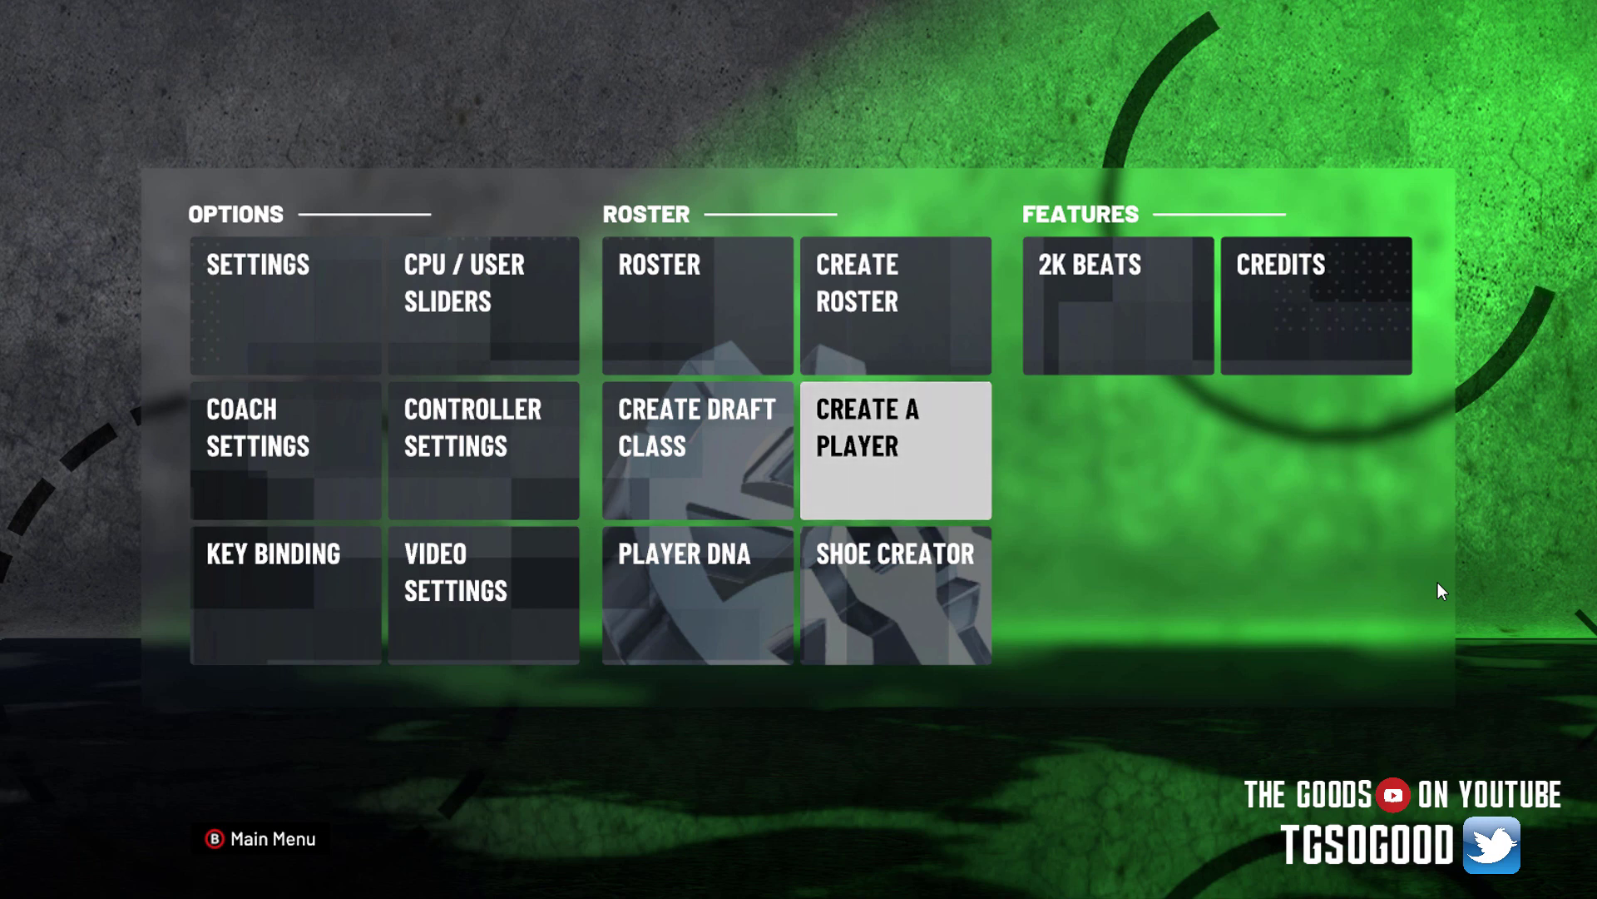
key("Down")
key("Left")
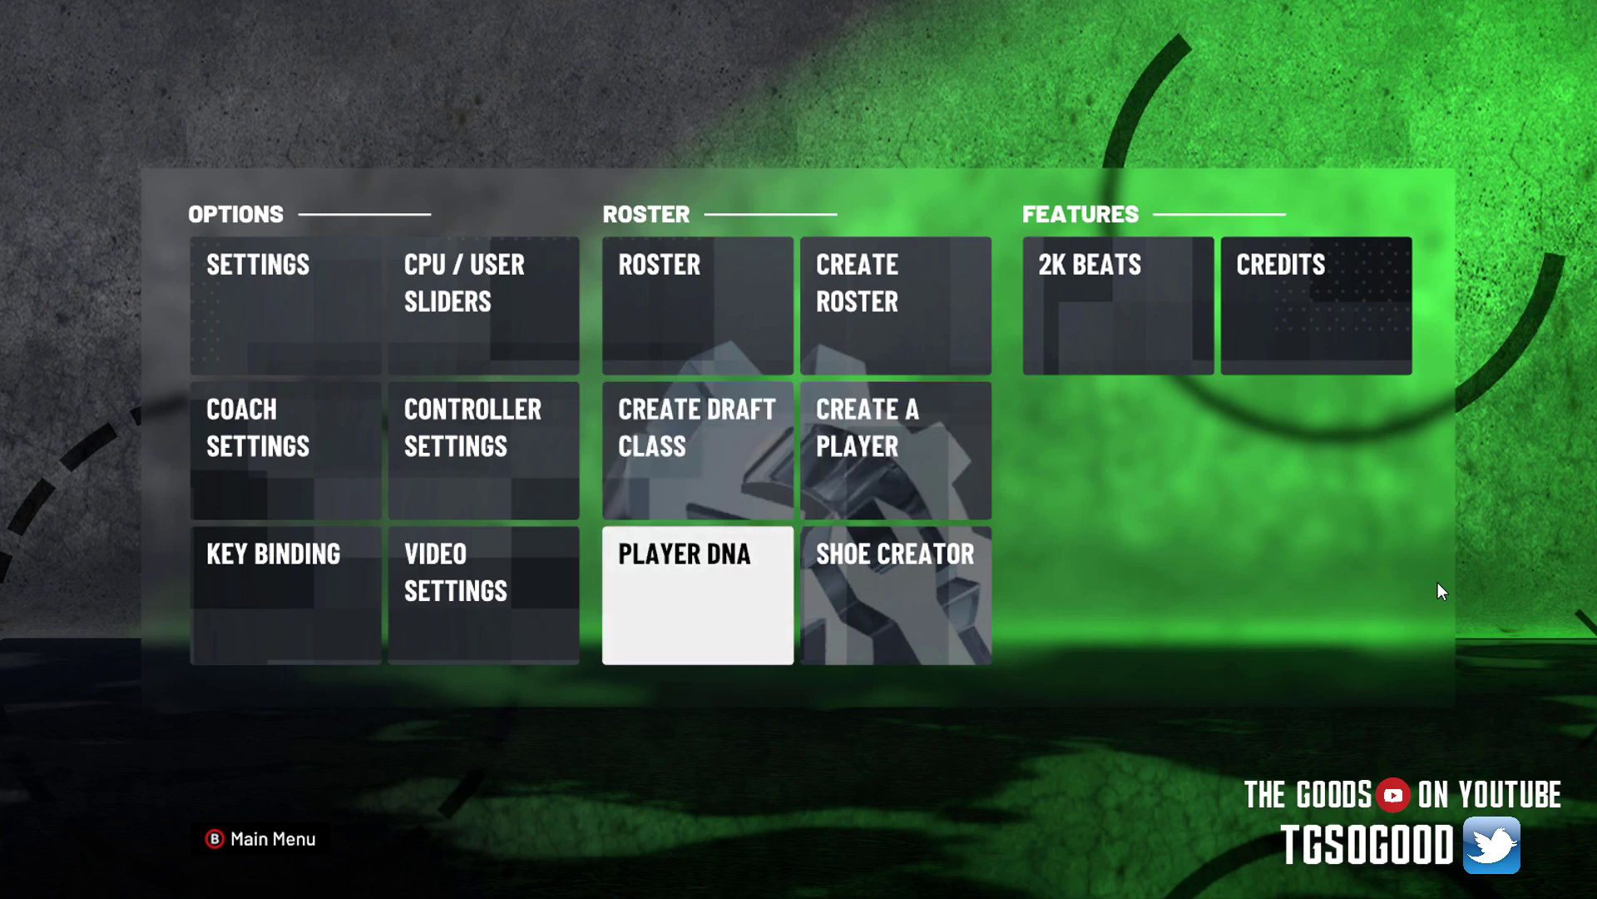
key("Up")
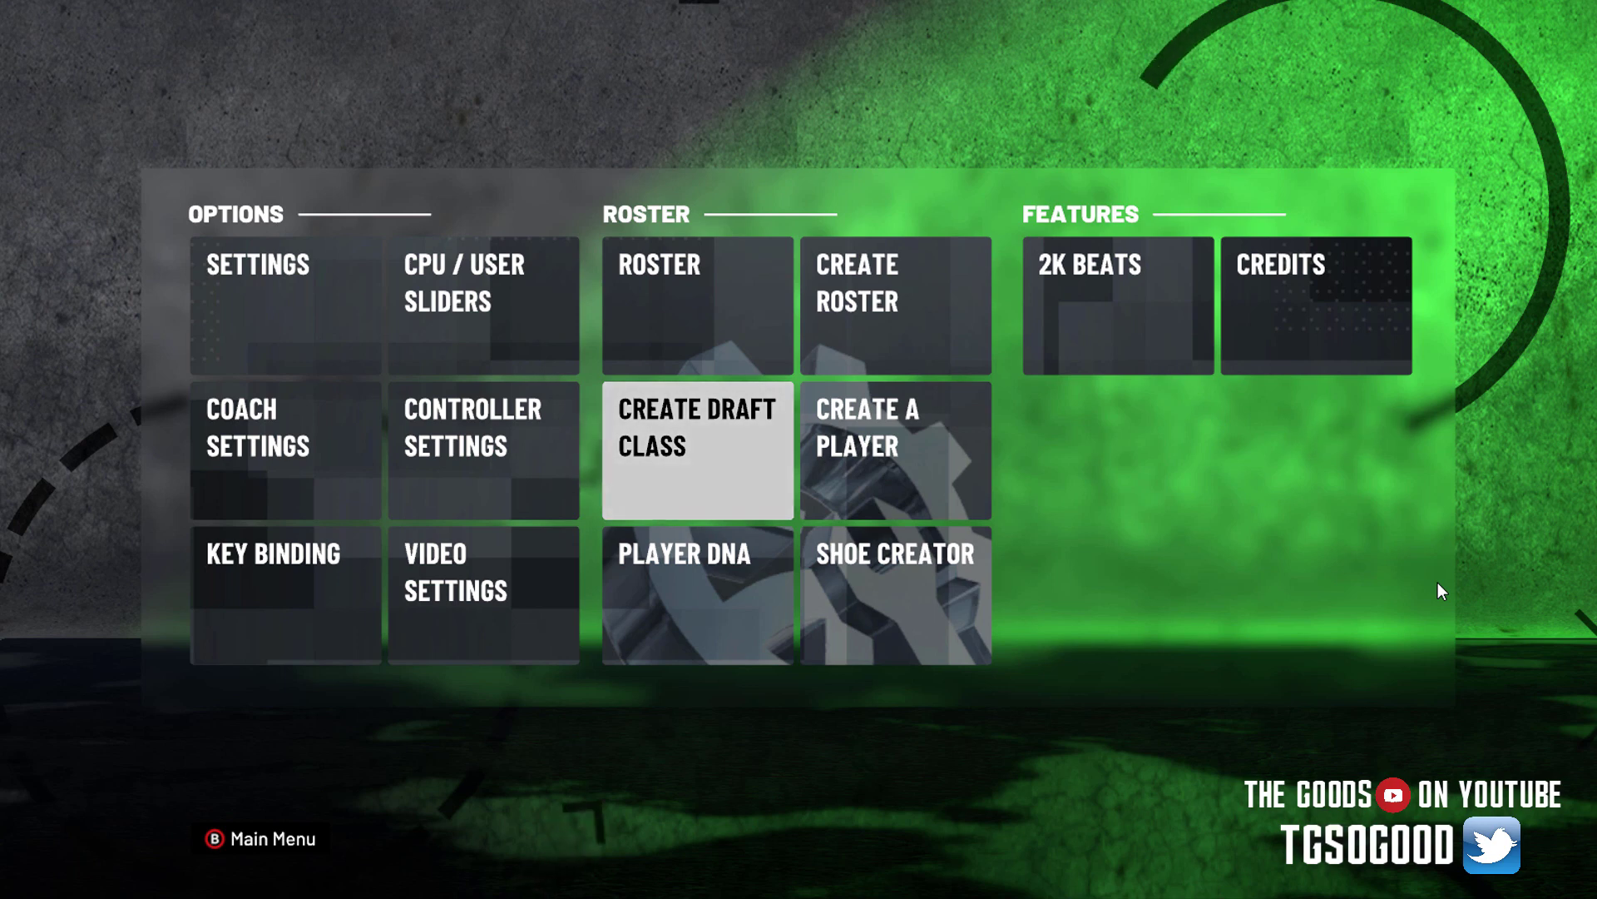
key("Right")
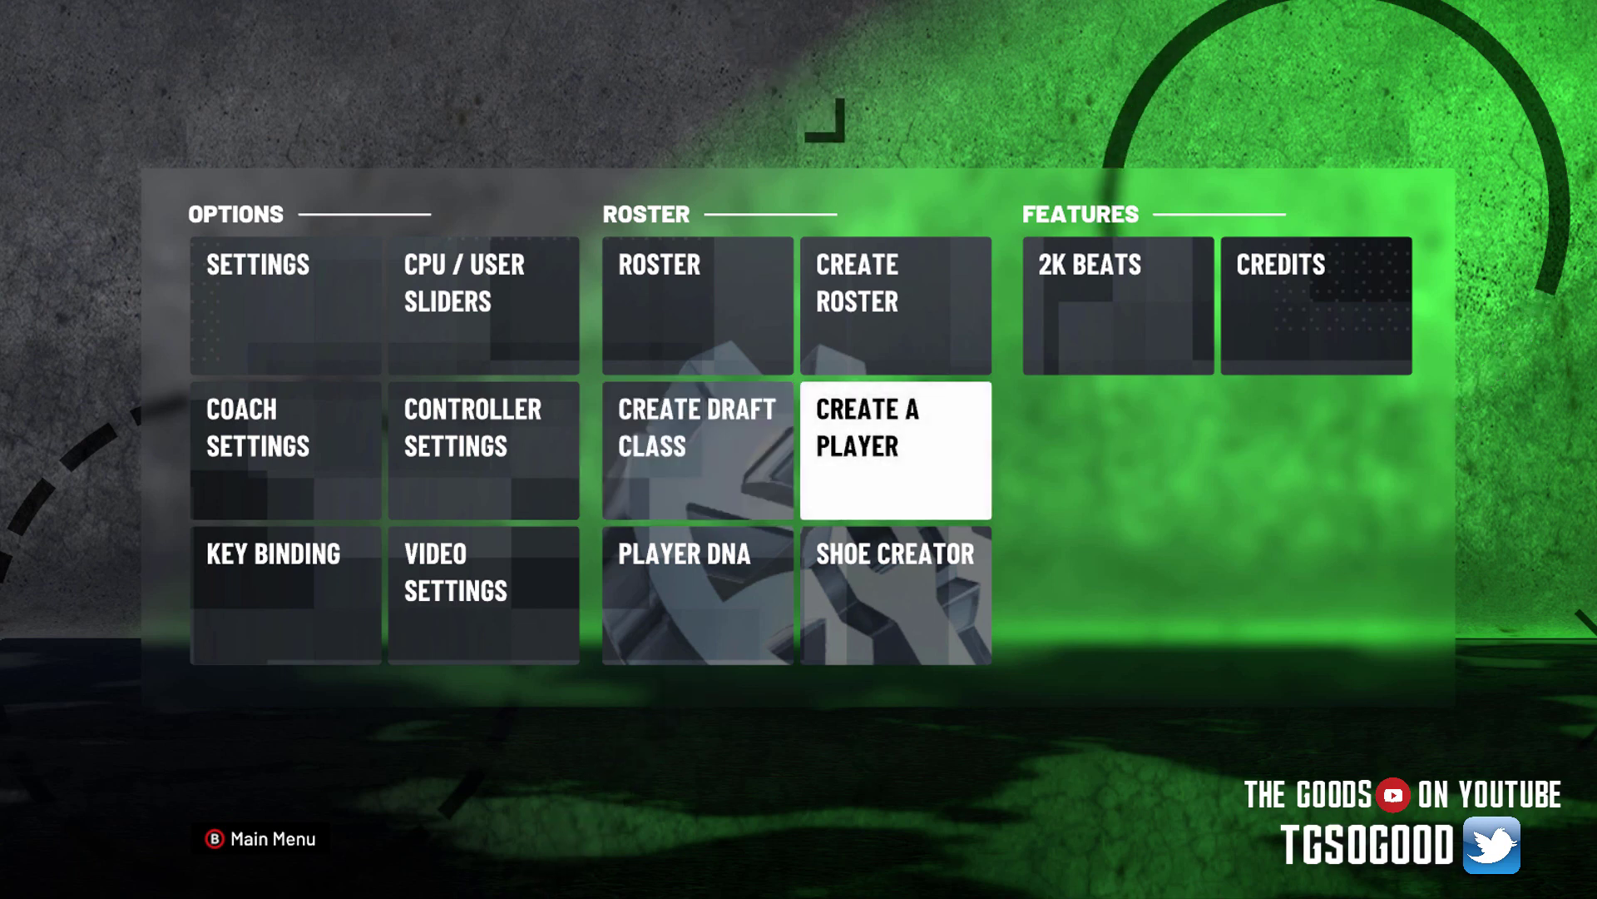
key("Return")
key("Down")
key("Down")
Leave the created-player list, choose Create Roster, and keep NBA highlighted as the roster type
key("Up")
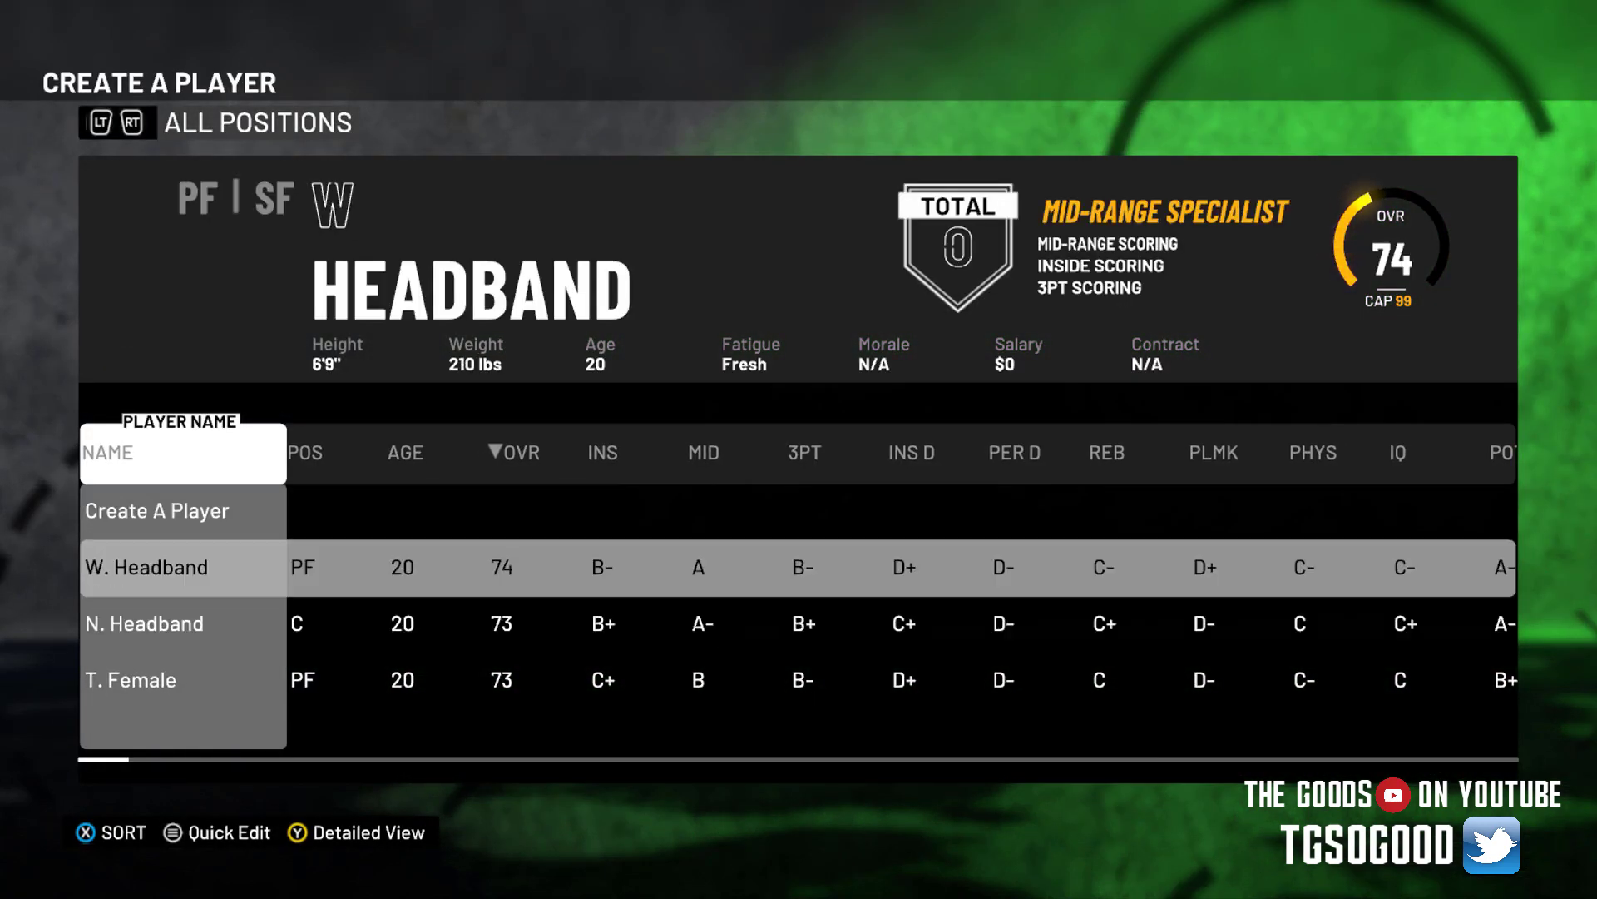
key("Escape")
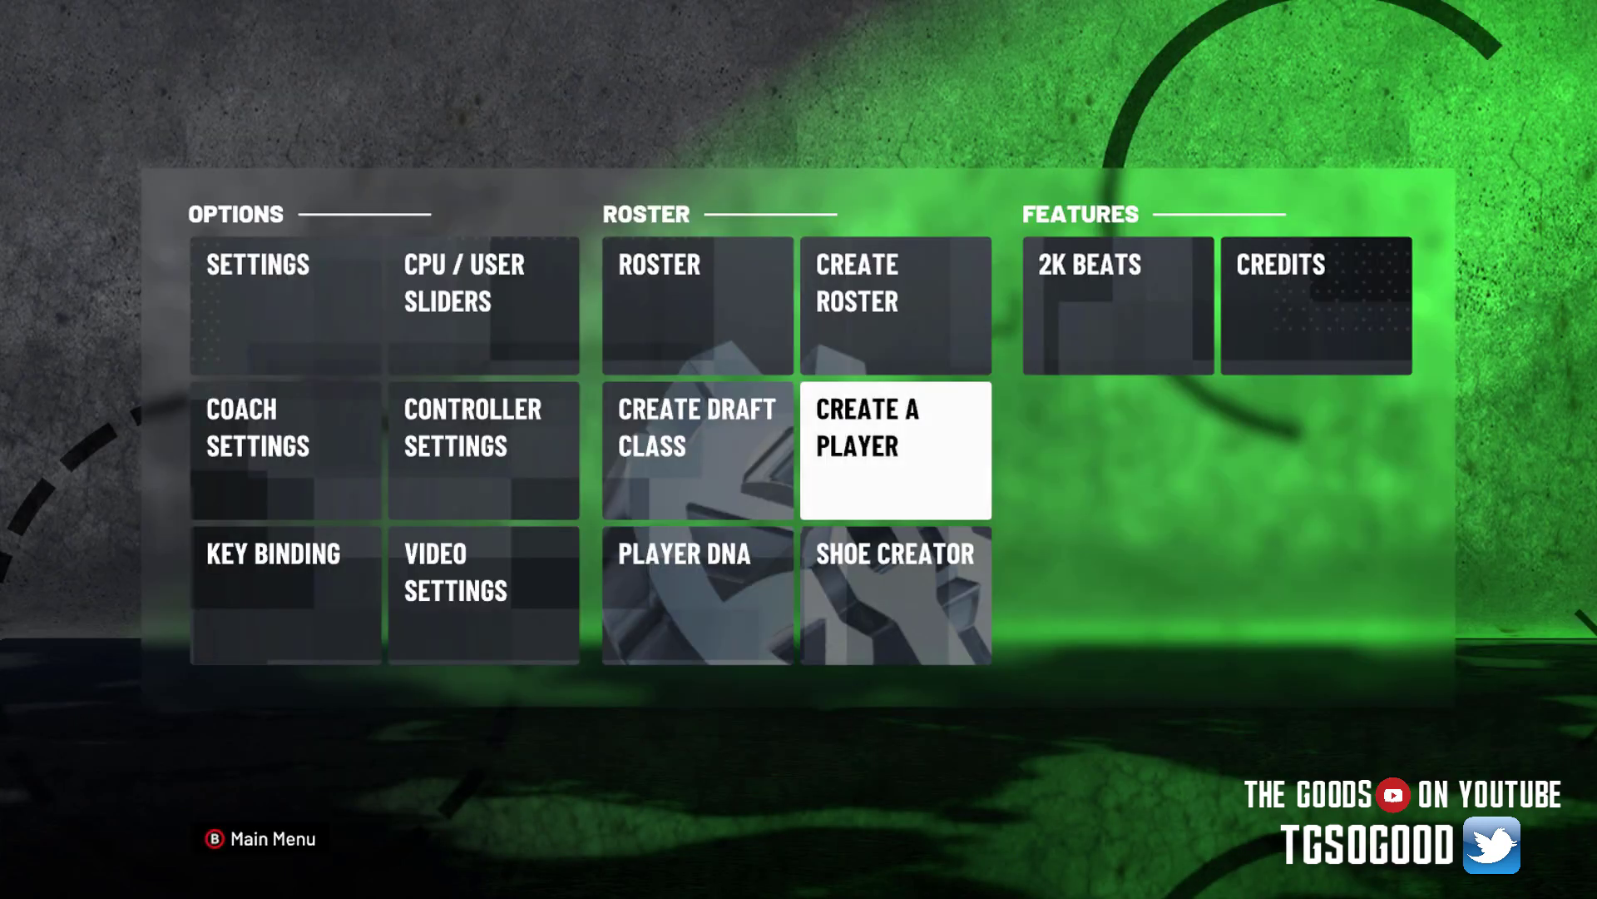
key("Up")
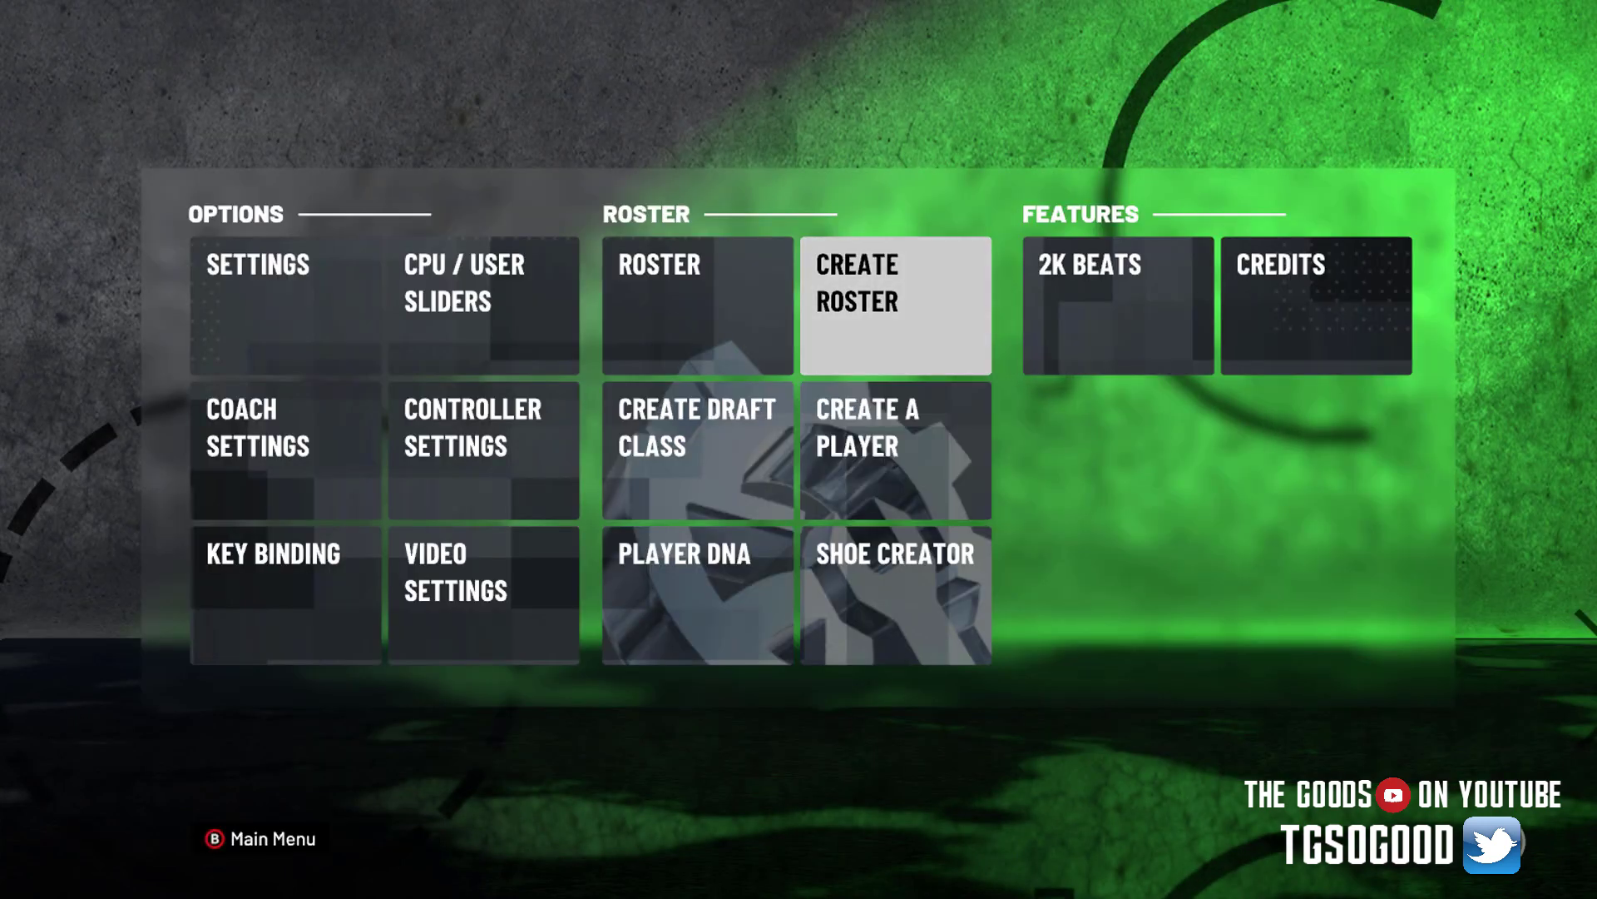
key("Return")
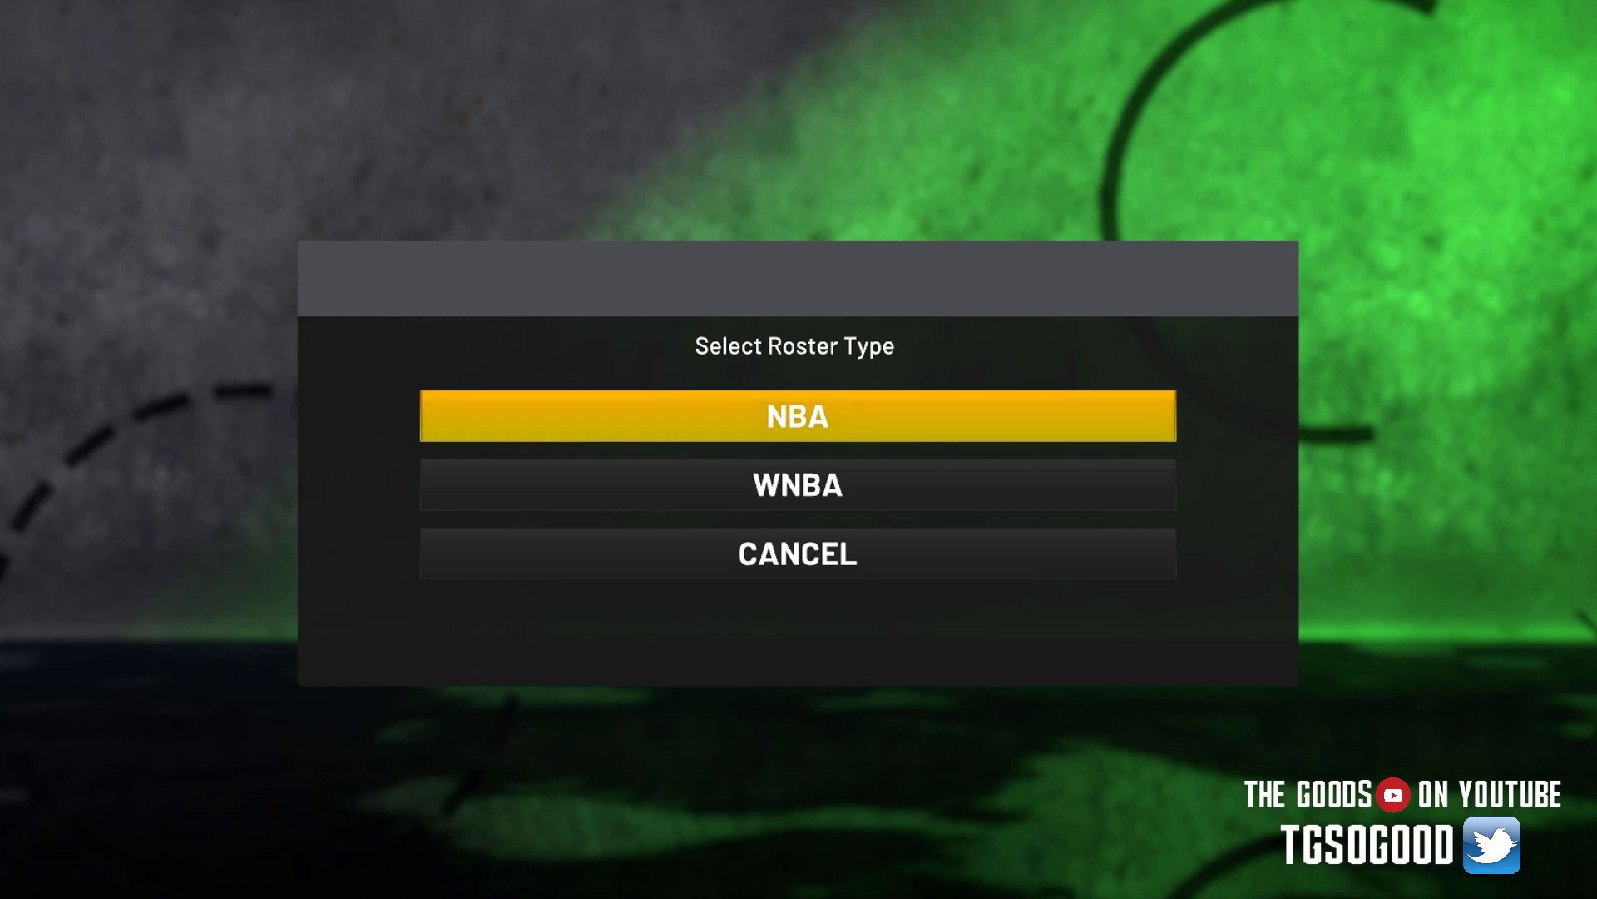
key("Down")
key("Up")
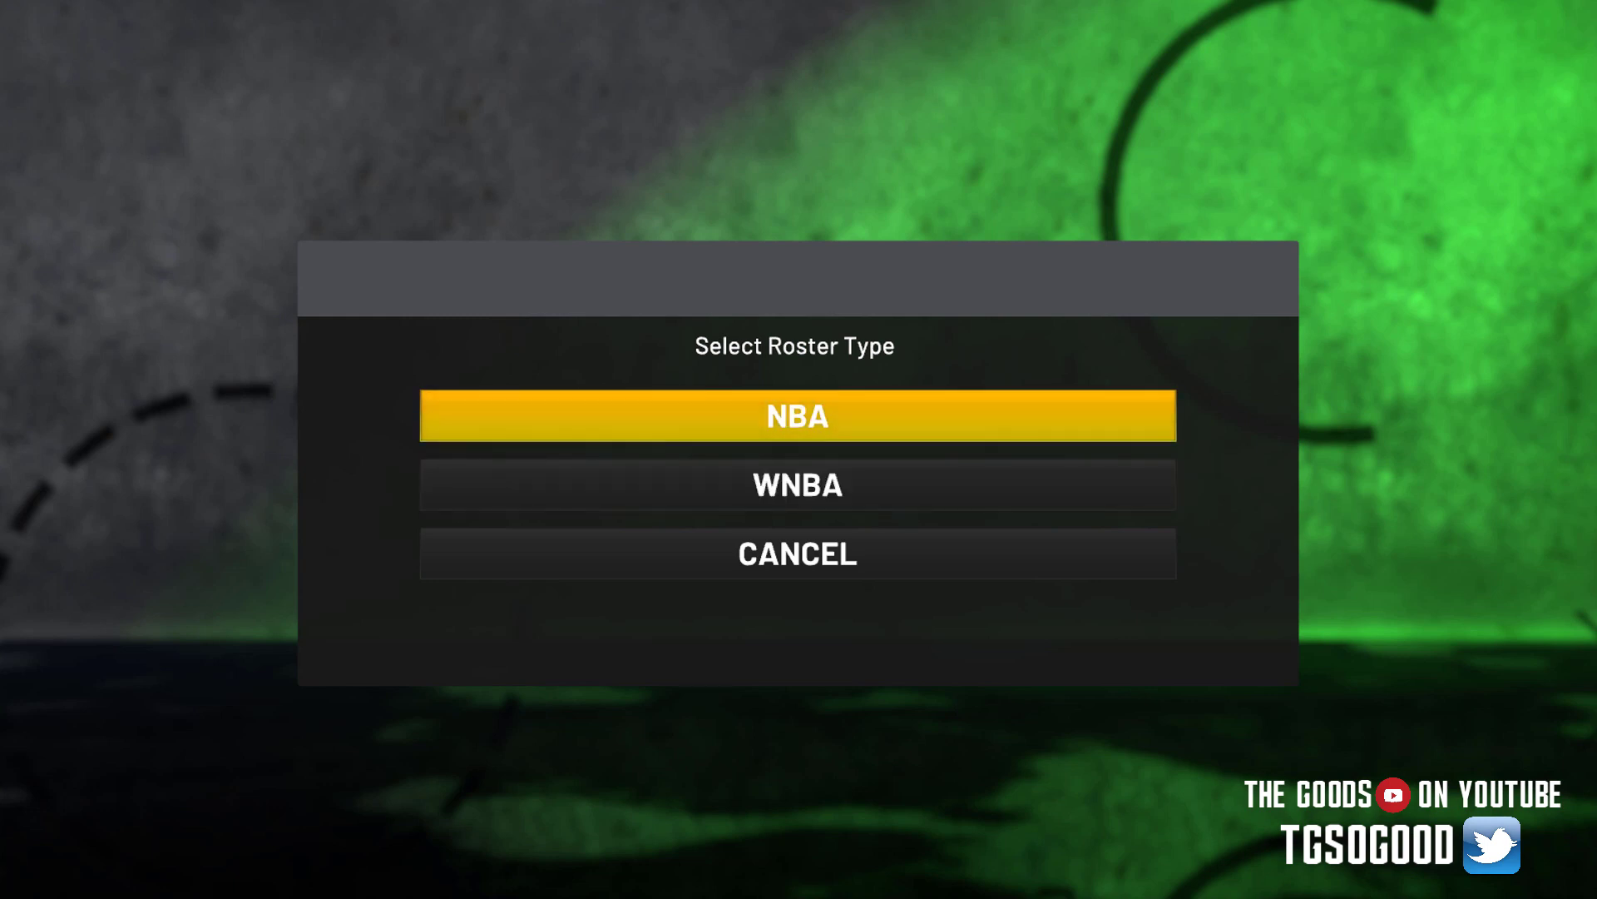